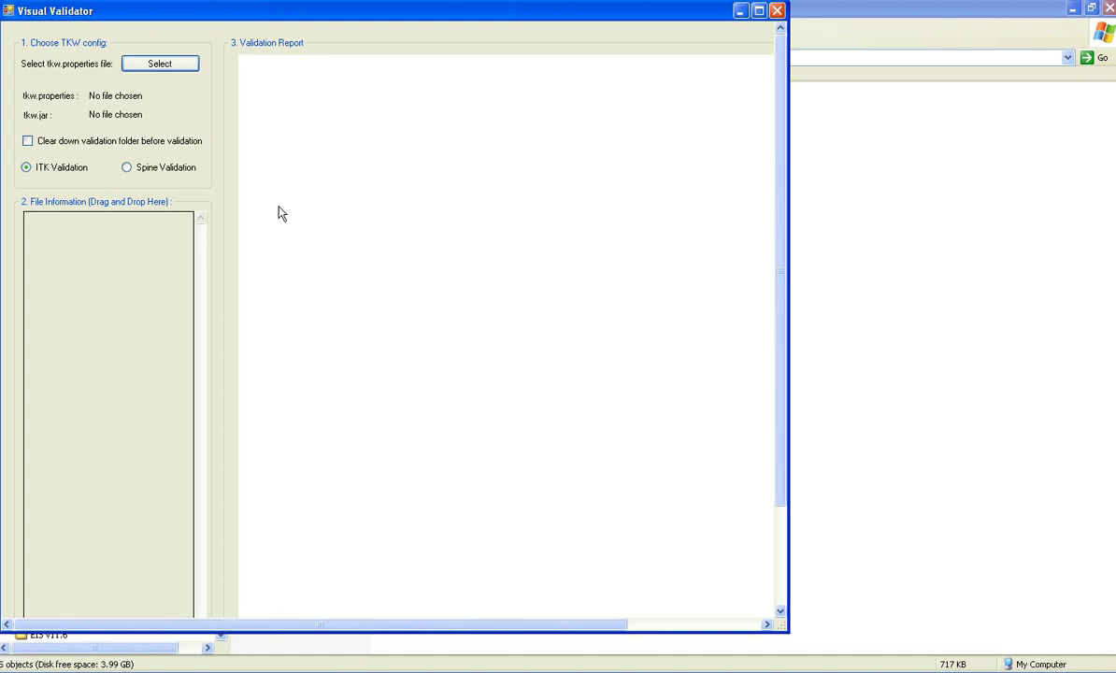
# - Restart Visual Validator from the installed HSCIC program group and maximize its window
pyautogui.click(777, 11)
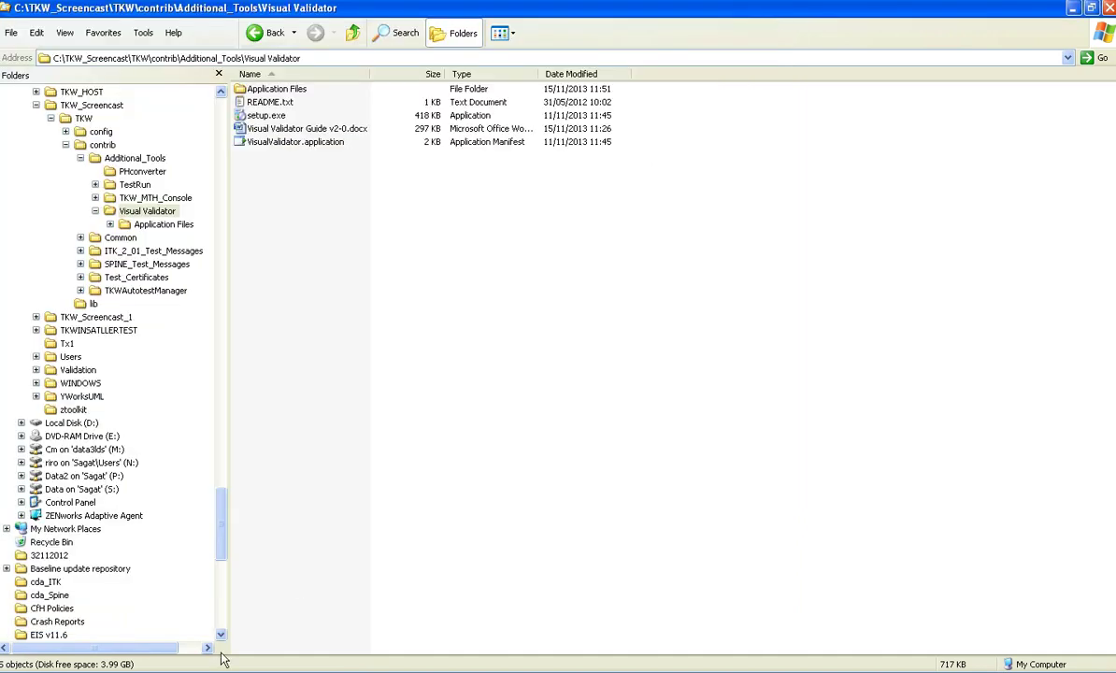
pyautogui.click(47, 667)
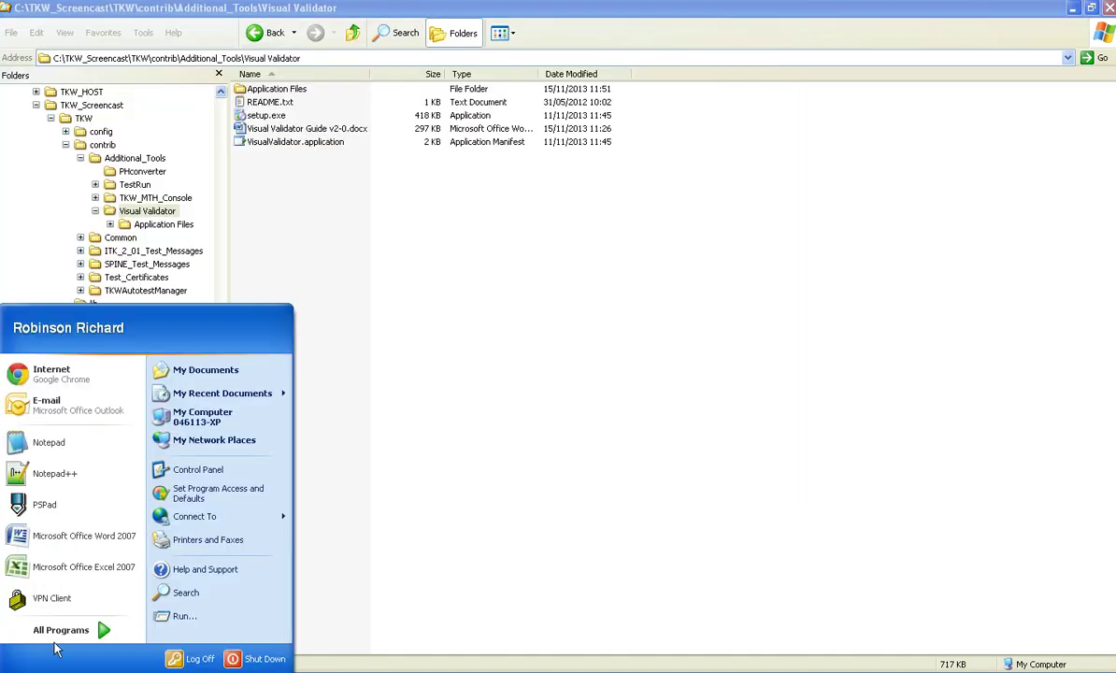
pyautogui.moveTo(61, 636)
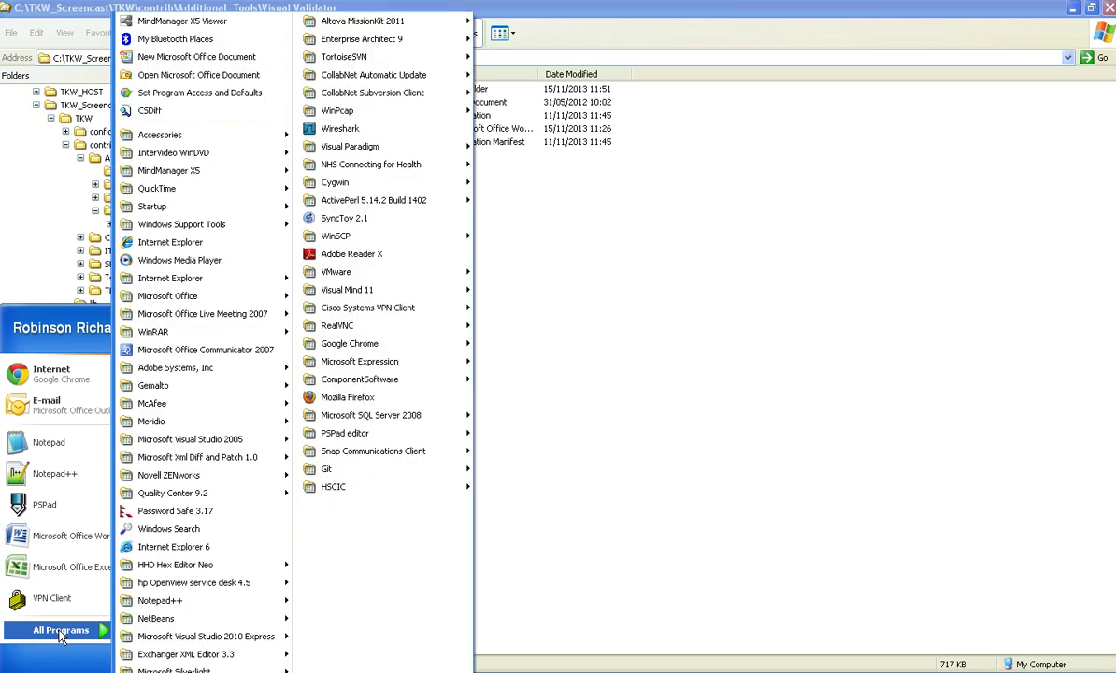
pyautogui.moveTo(332, 488)
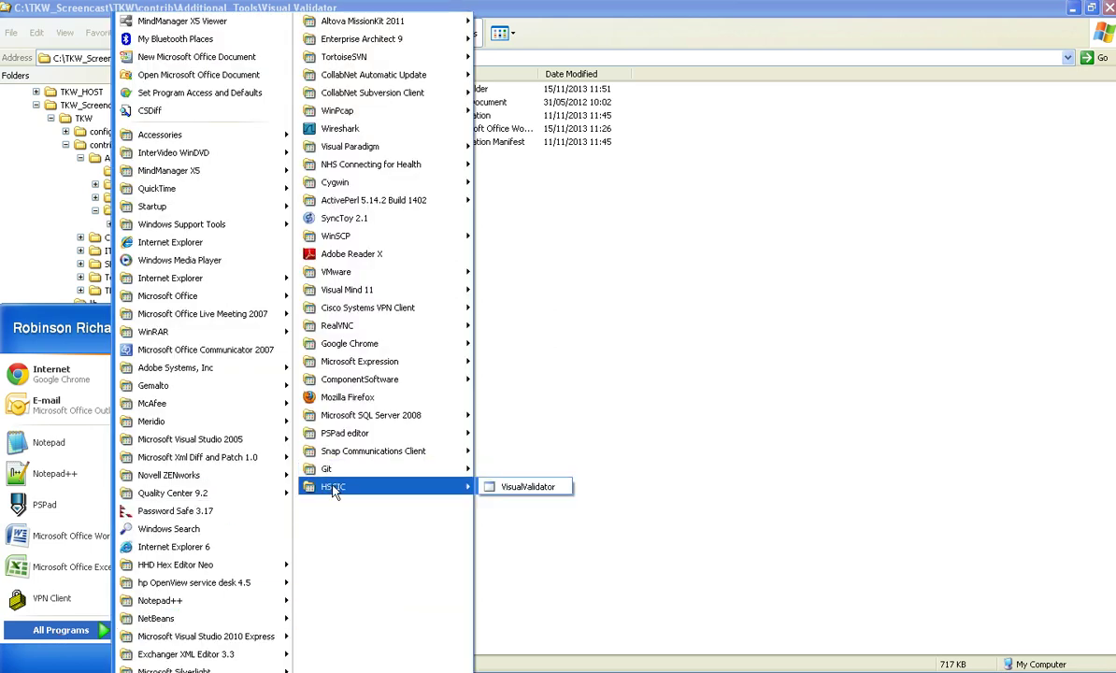
pyautogui.click(516, 486)
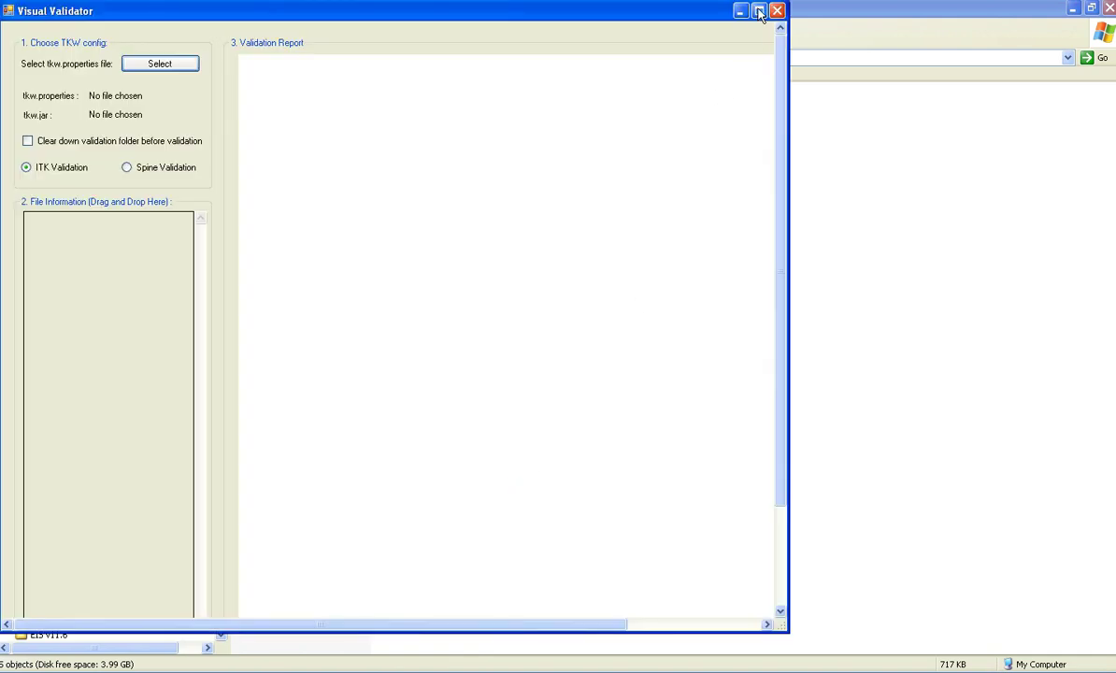
pyautogui.click(757, 11)
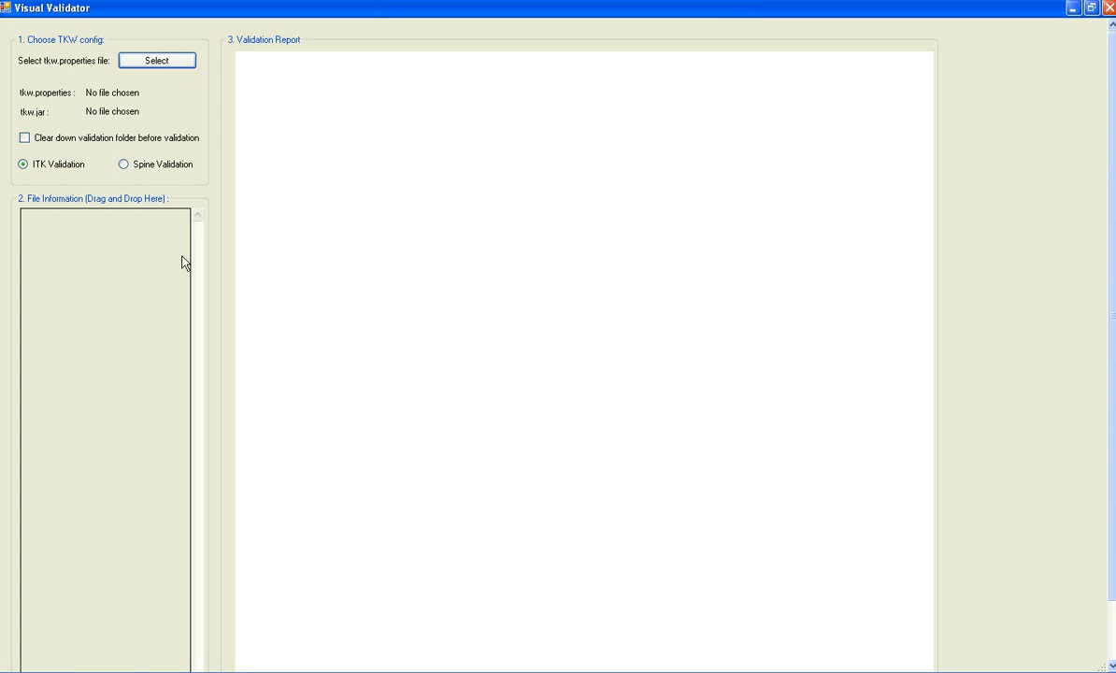
# - Load tkwSpine1.properties from C:\TKW_Screencast\TKW\config\SPINE_Generic_Validation_20120403 as the TKW configuration
pyautogui.click(147, 70)
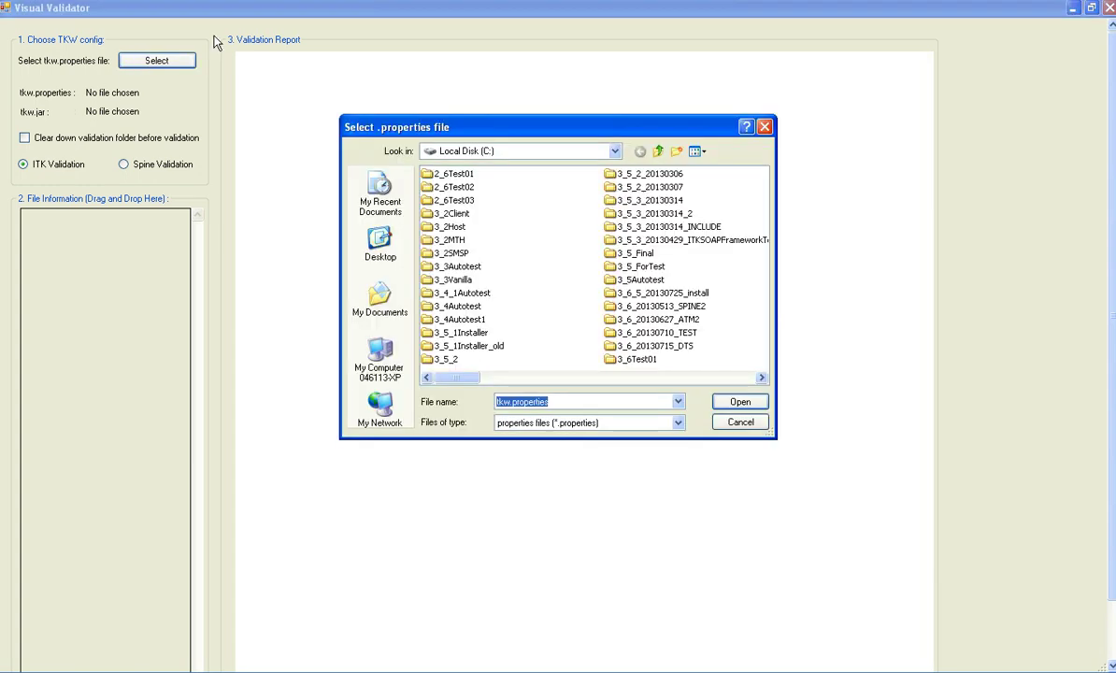
pyautogui.click(653, 377)
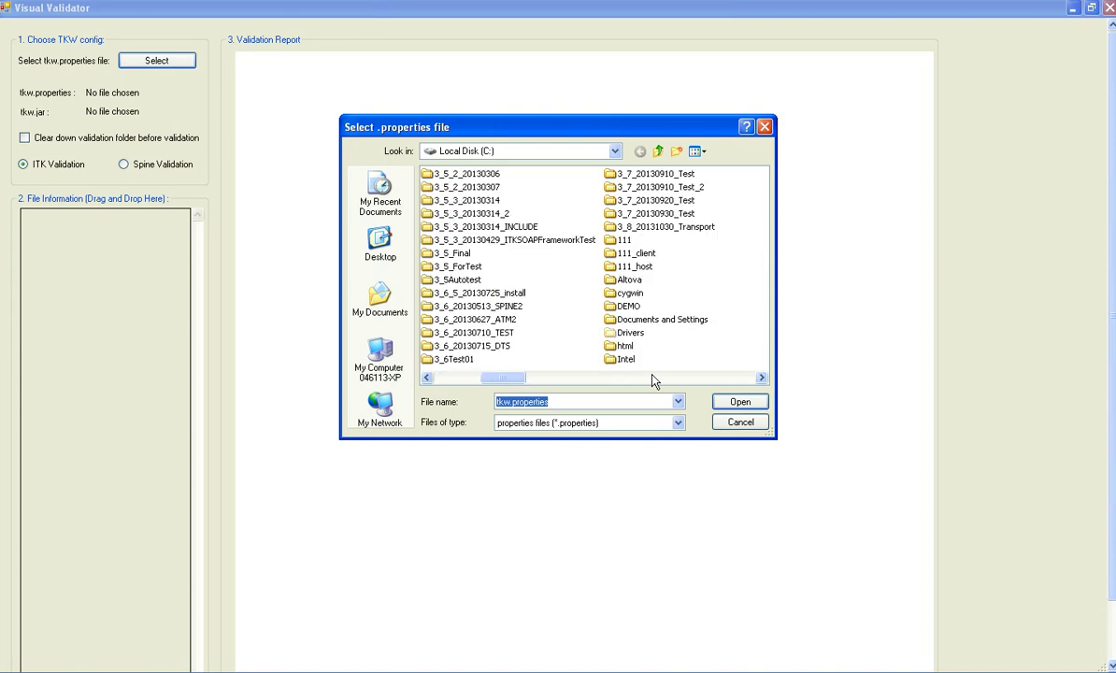
pyautogui.click(653, 377)
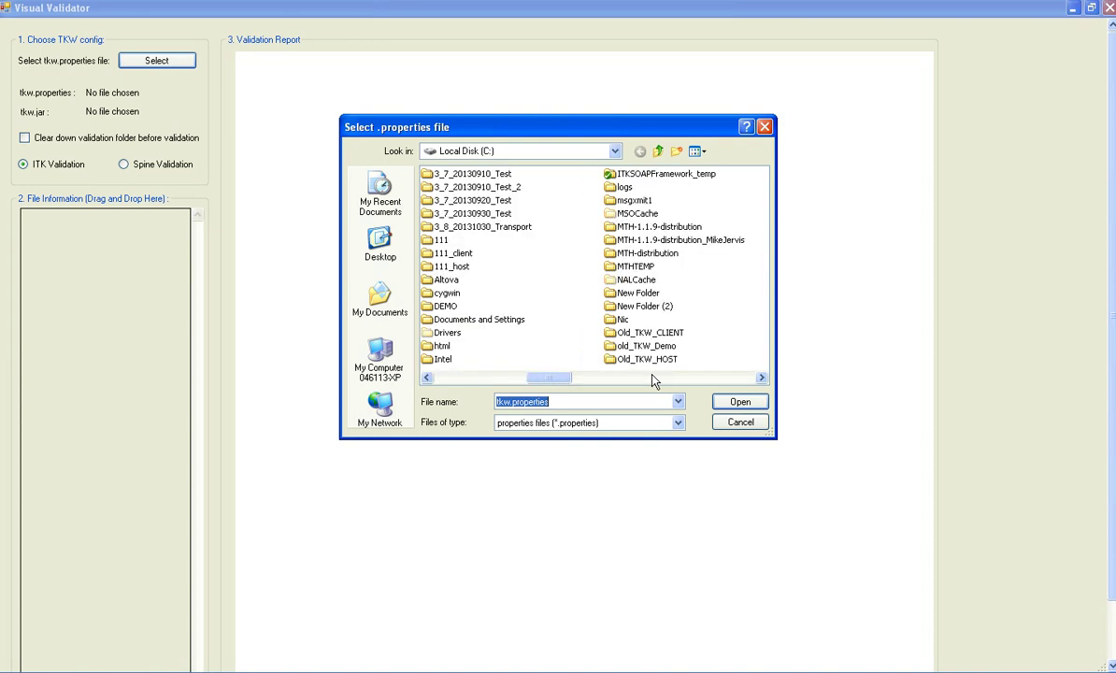
pyautogui.click(653, 377)
pyautogui.click(653, 377)
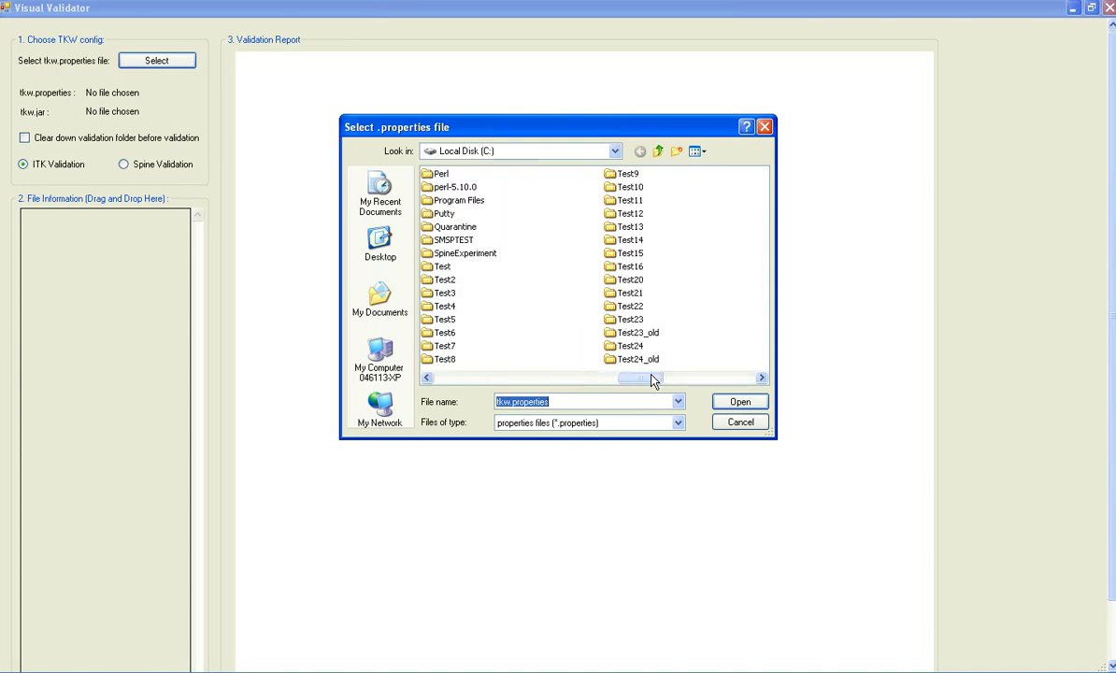
pyautogui.click(653, 377)
pyautogui.click(653, 377)
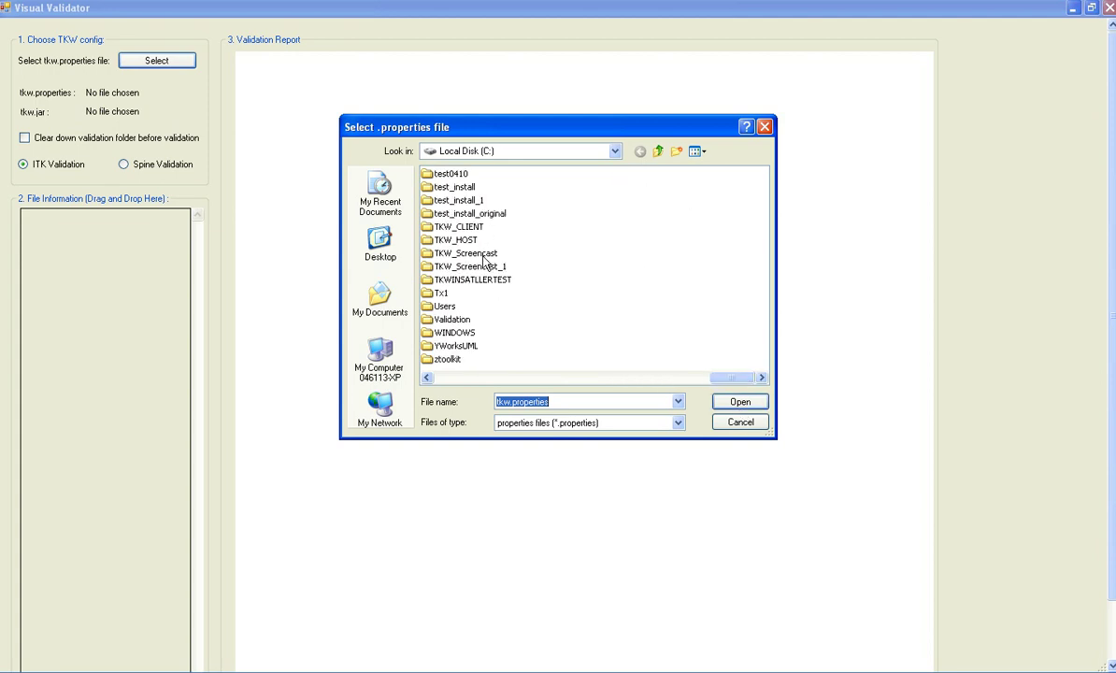
pyautogui.doubleClick(460, 252)
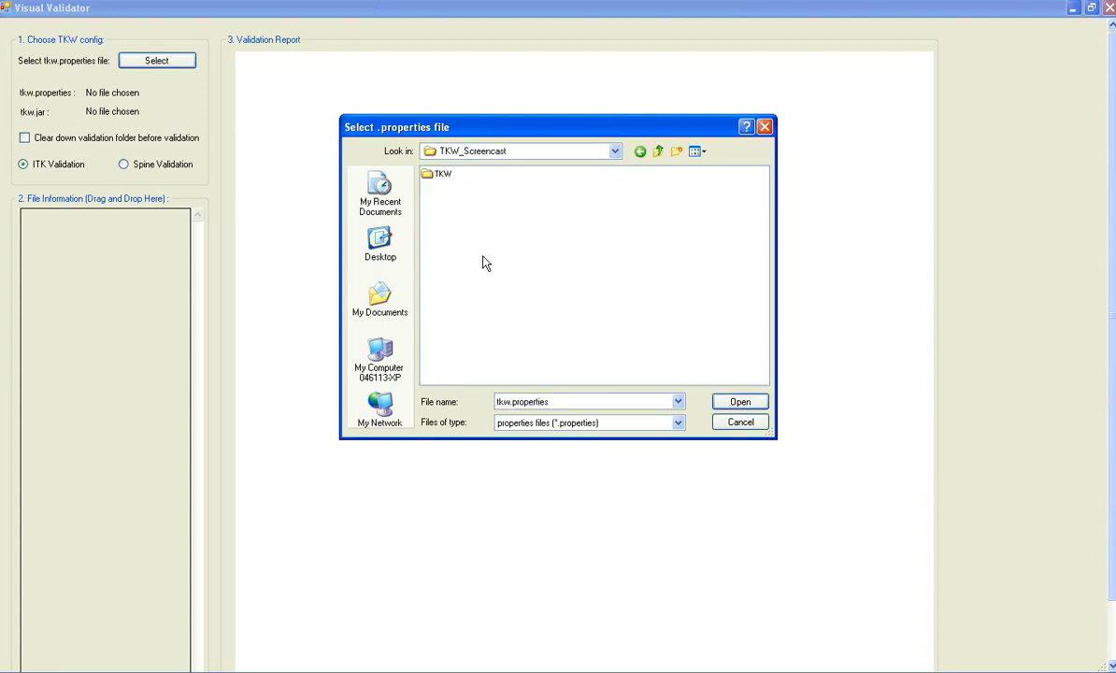
pyautogui.doubleClick(440, 175)
pyautogui.doubleClick(440, 174)
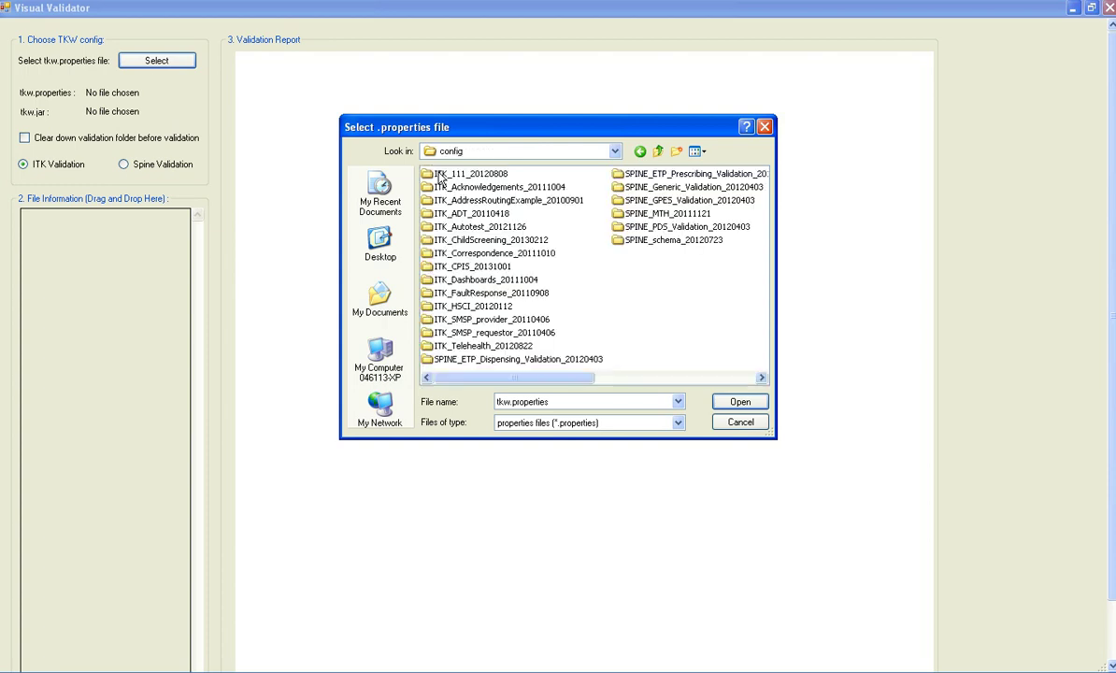
pyautogui.doubleClick(683, 190)
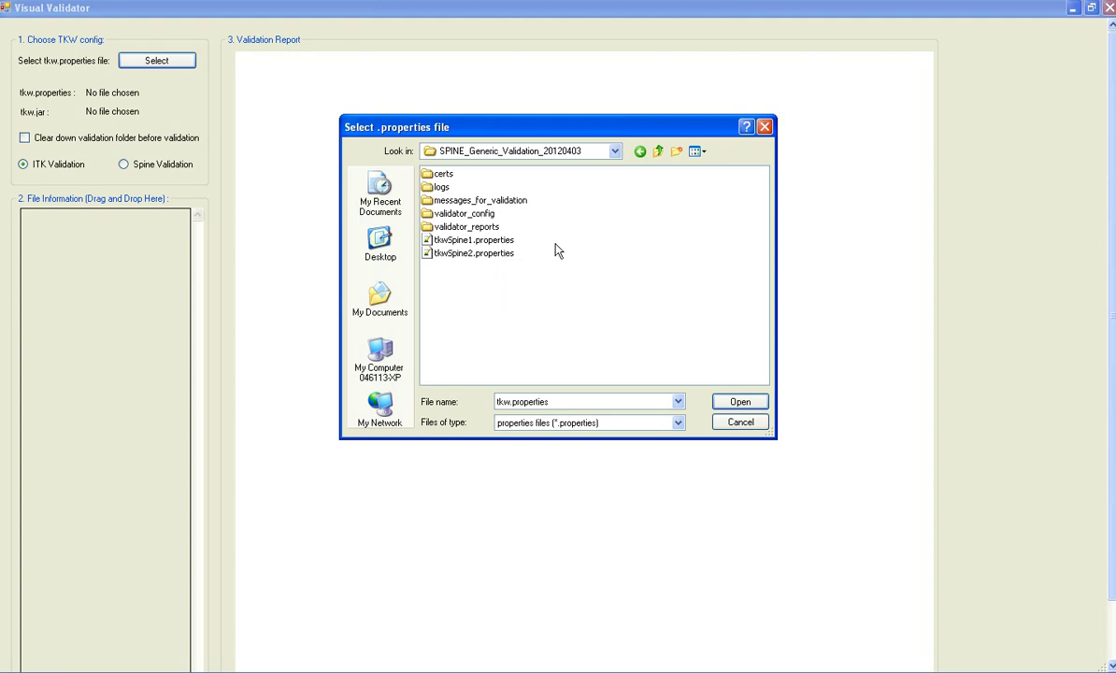
pyautogui.doubleClick(489, 240)
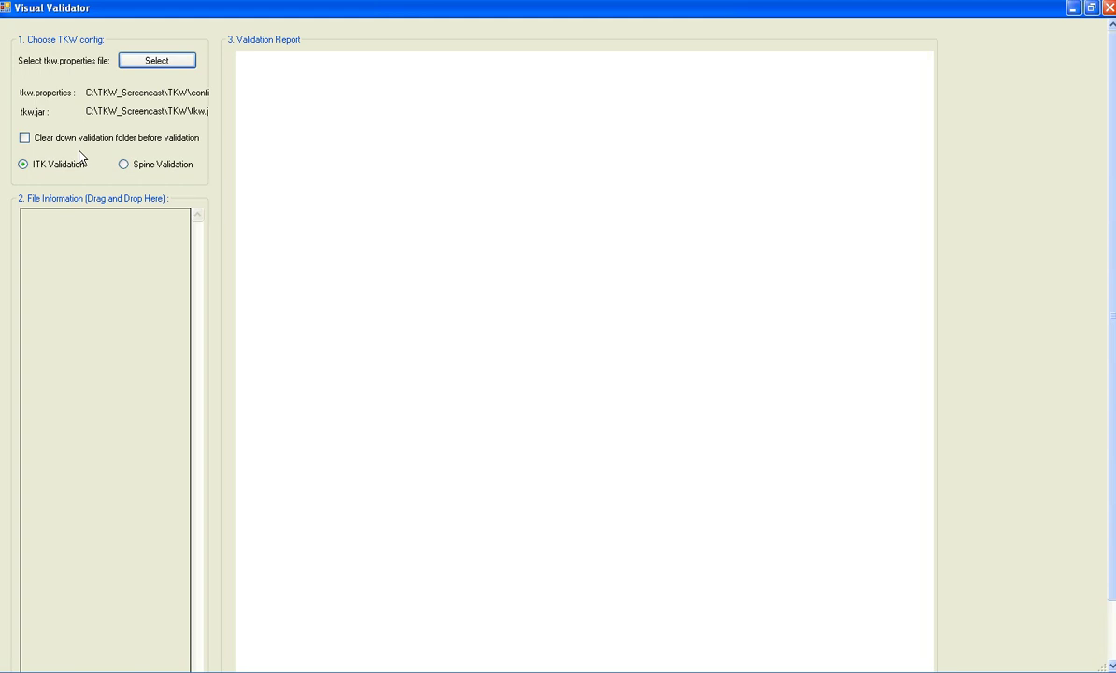
# - With validation folder clear-down and Spine Validation enabled, validate all four XML messages from TKW\contrib\SPINE_Test_Messages\PDS and review the report
pyautogui.click(26, 138)
pyautogui.click(124, 164)
pyautogui.click(348, 671)
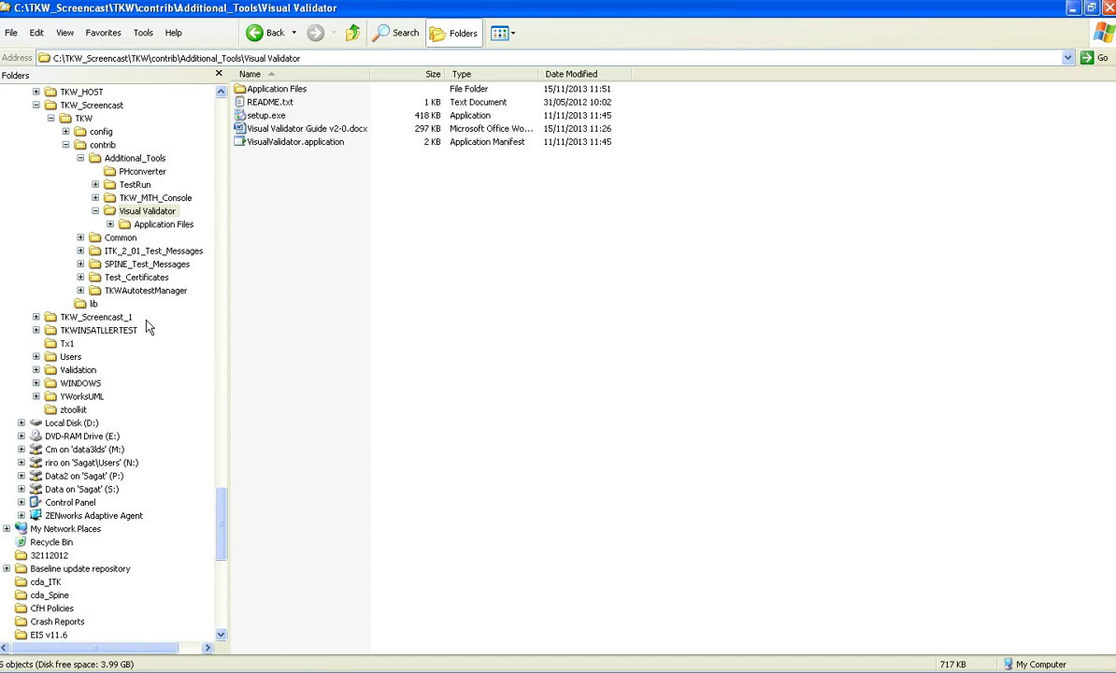
pyautogui.click(145, 266)
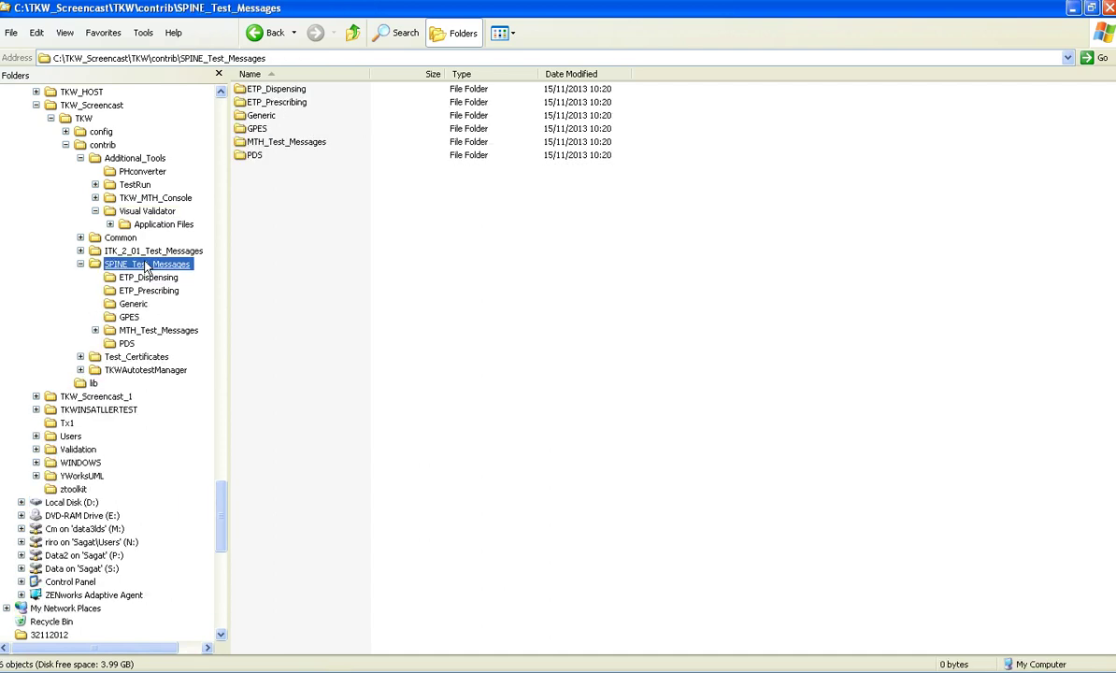
pyautogui.doubleClick(250, 155)
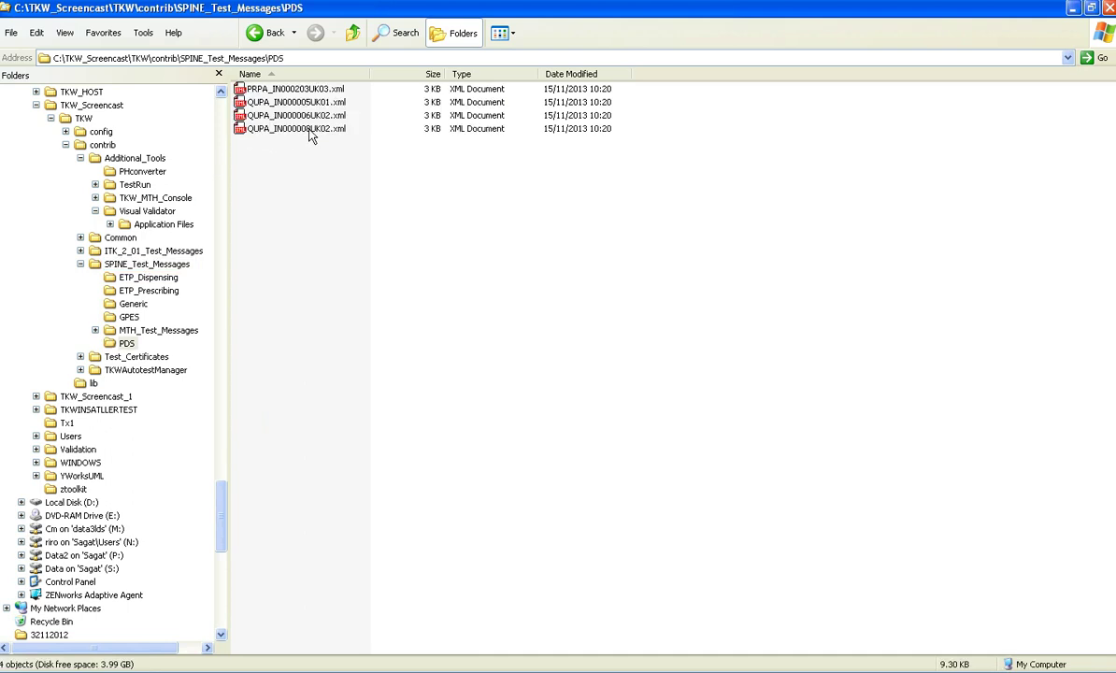
pyautogui.moveTo(309, 149); pyautogui.dragTo(91, 275)
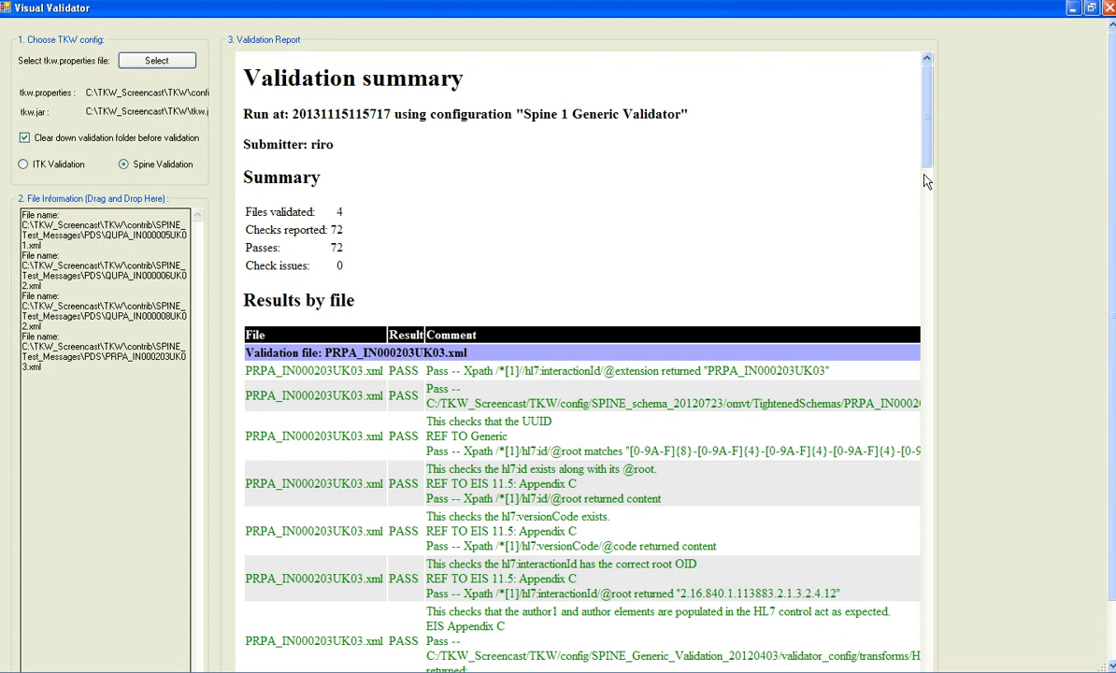
pyautogui.moveTo(928, 152); pyautogui.dragTo(934, 309)
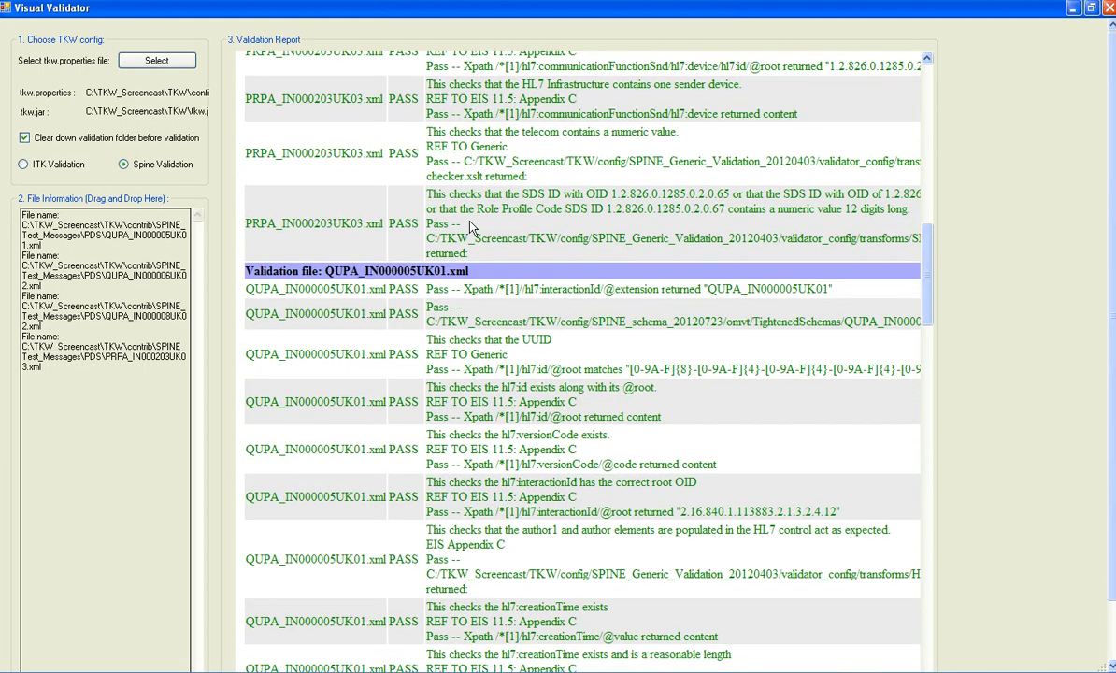
pyautogui.moveTo(928, 280); pyautogui.dragTo(935, 669)
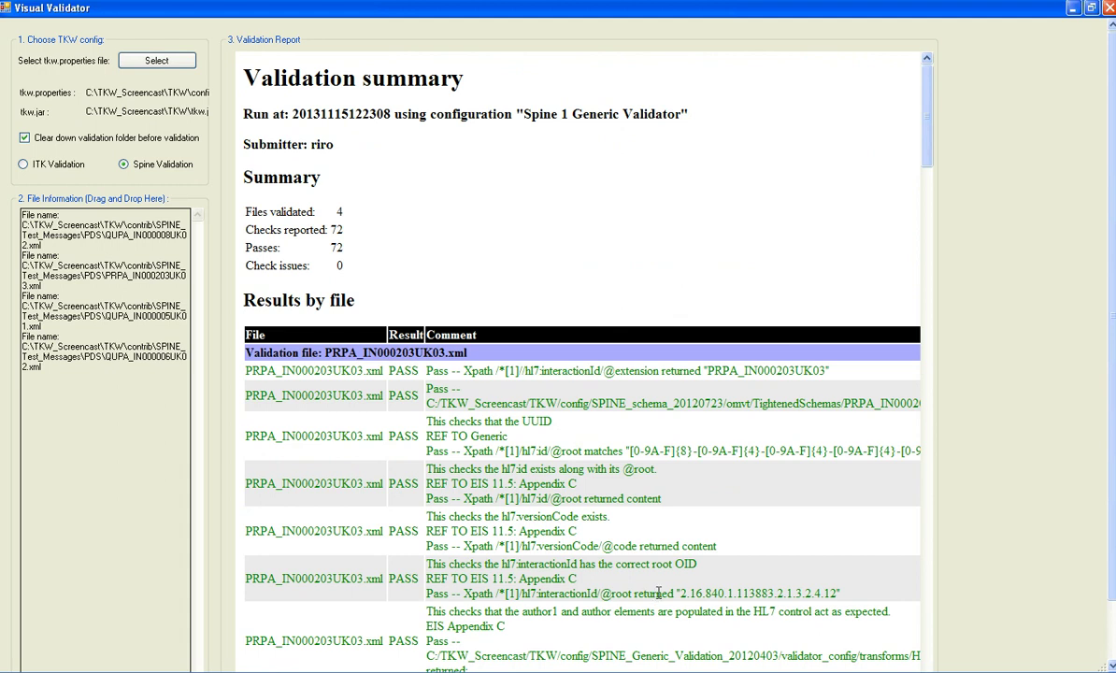
# - Switch the TKW configuration to tkw.properties from the SPINE_PDS_Validation_20120403 config folder
pyautogui.click(157, 62)
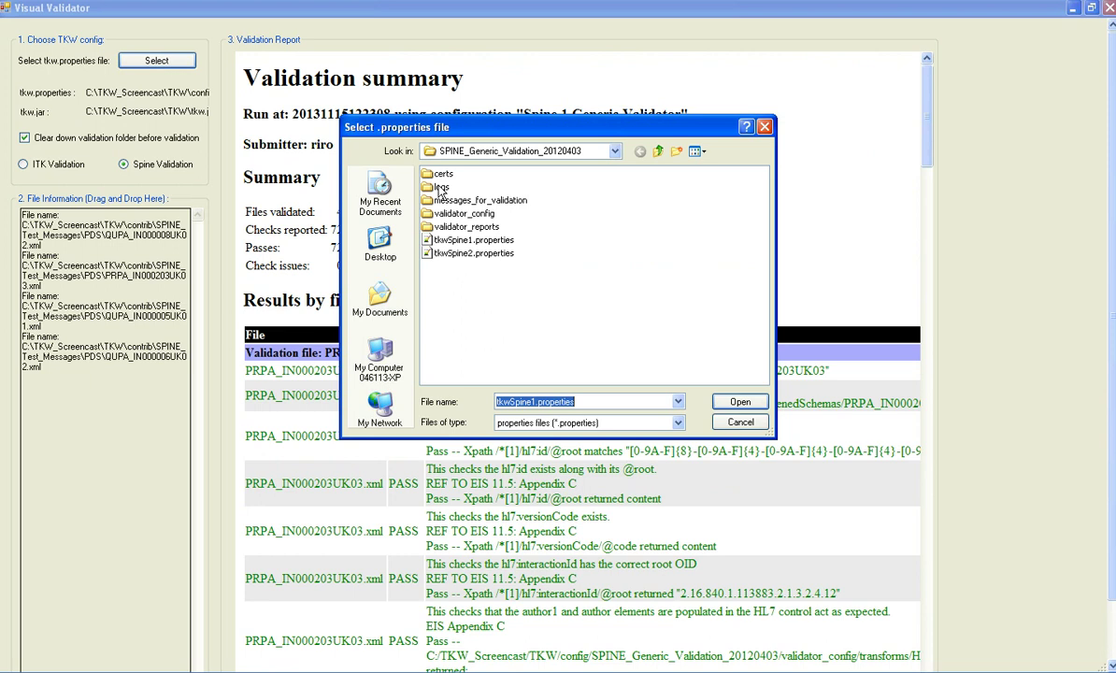
pyautogui.click(657, 152)
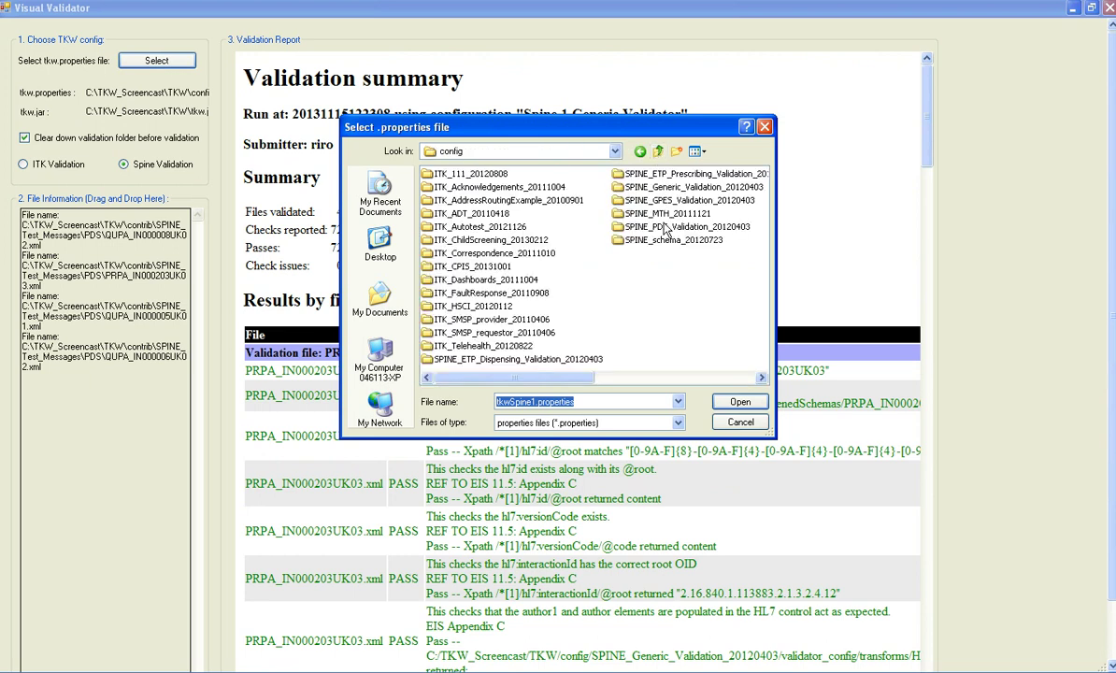
pyautogui.doubleClick(664, 228)
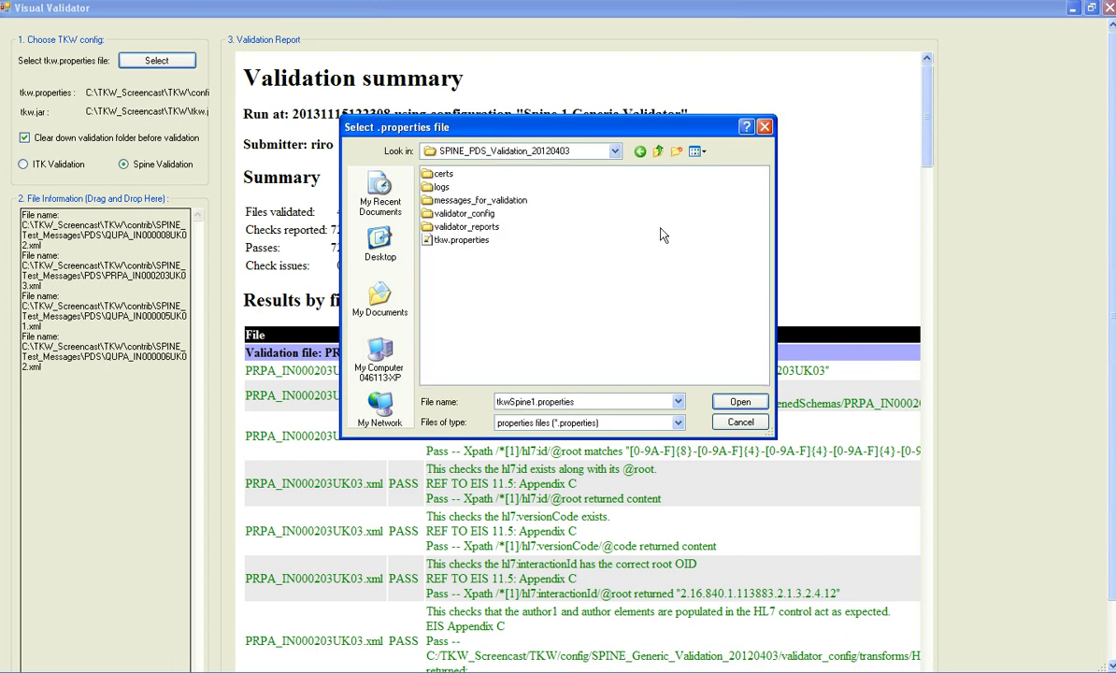
pyautogui.doubleClick(447, 246)
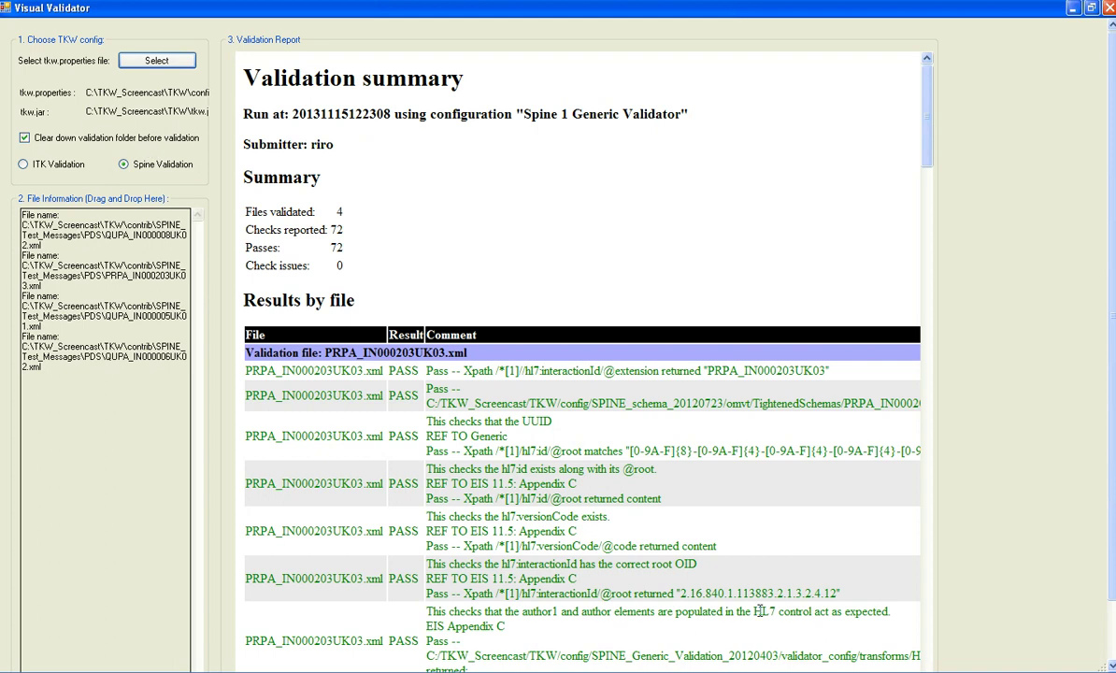
# - Validate the four XML messages from the SPINE_Test_Messages\PDS folder against the PDS configuration and review the report
pyautogui.click(344, 669)
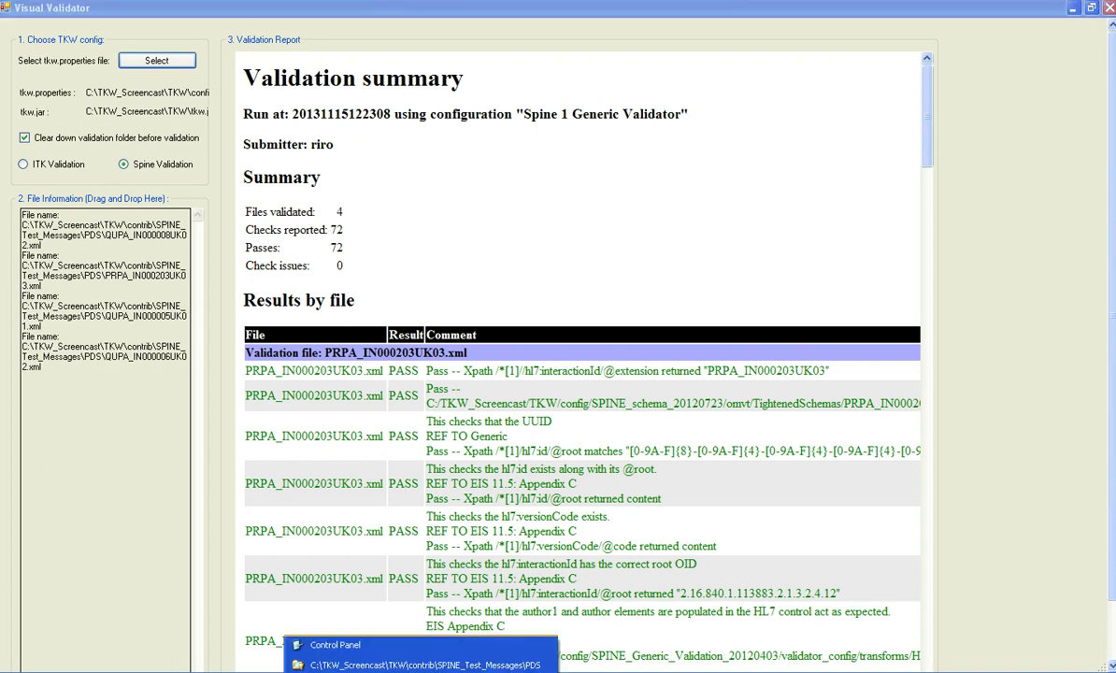
pyautogui.click(344, 665)
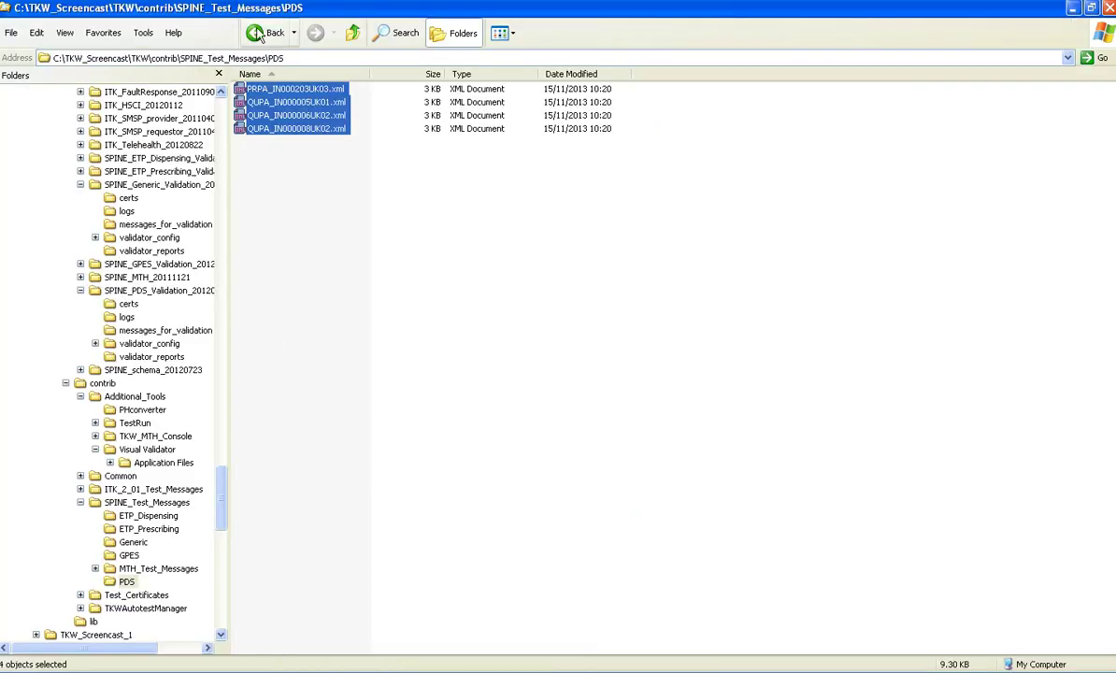
pyautogui.moveTo(283, 105); pyautogui.dragTo(73, 335)
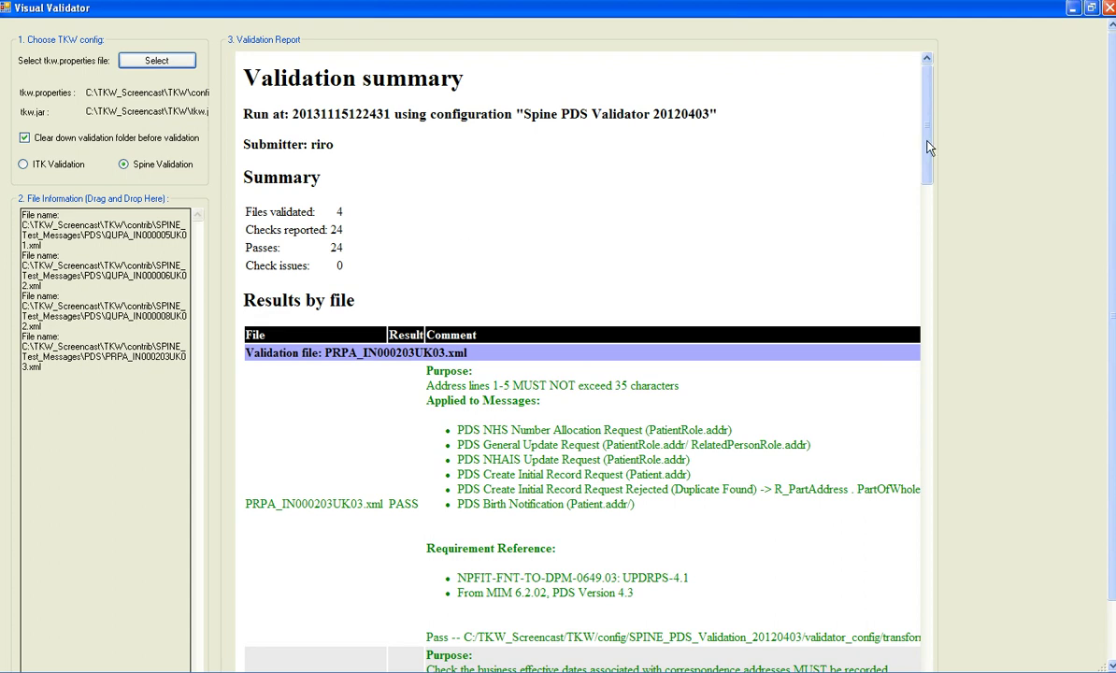
pyautogui.moveTo(930, 147); pyautogui.dragTo(911, 91)
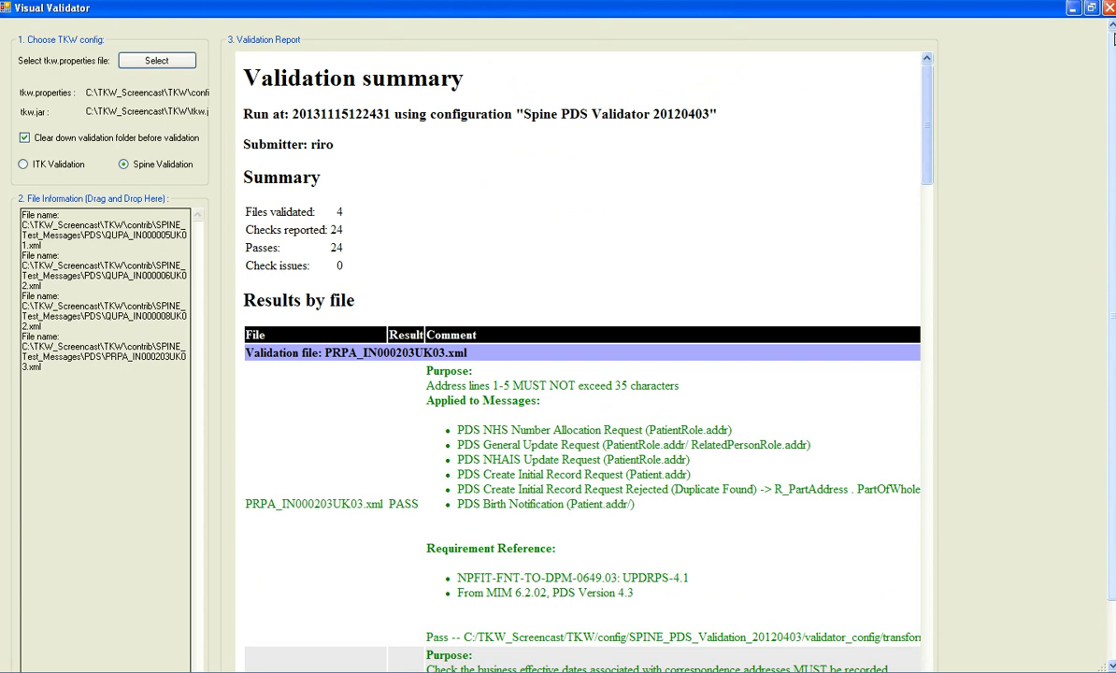
pyautogui.scroll(-1, 471, 272)
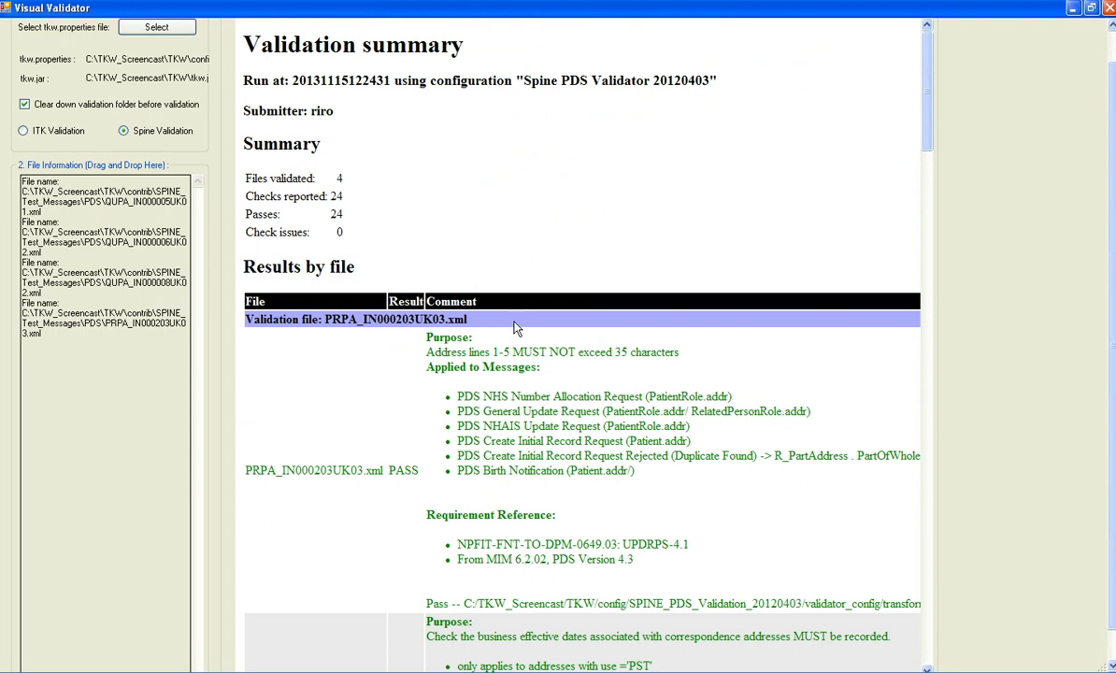
# - Open the validator_reports folder under TKW\config\SPINE_Generic_Validation_20120403 in Windows Explorer and widen the Name column to show the full report file name
pyautogui.click(348, 671)
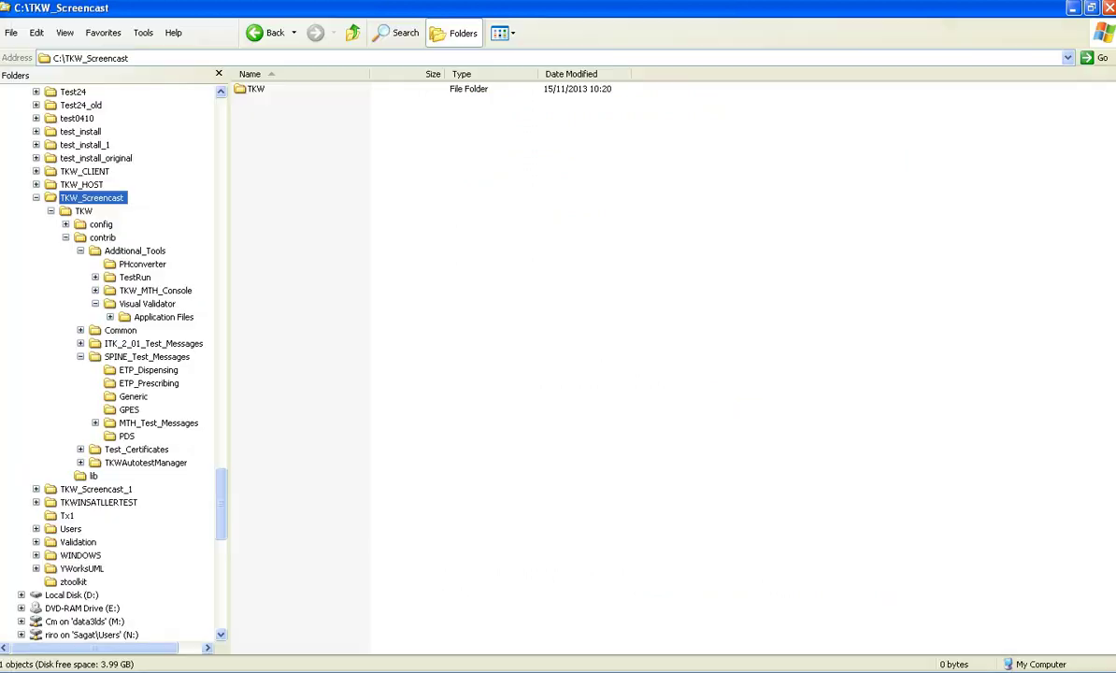
pyautogui.click(65, 224)
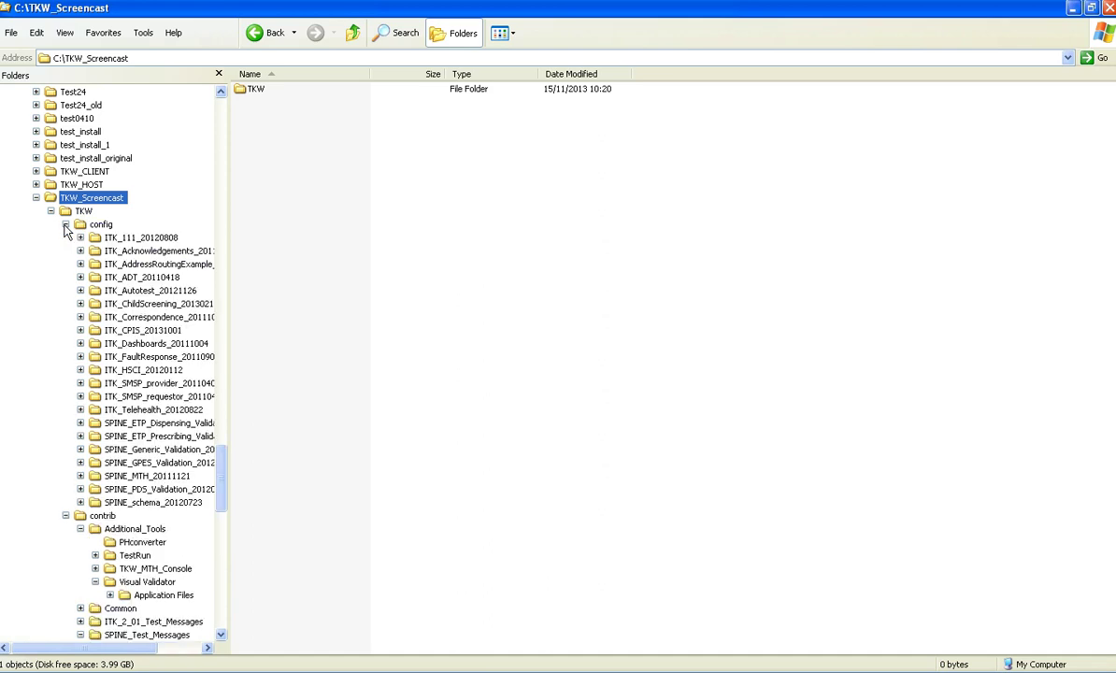
pyautogui.doubleClick(157, 453)
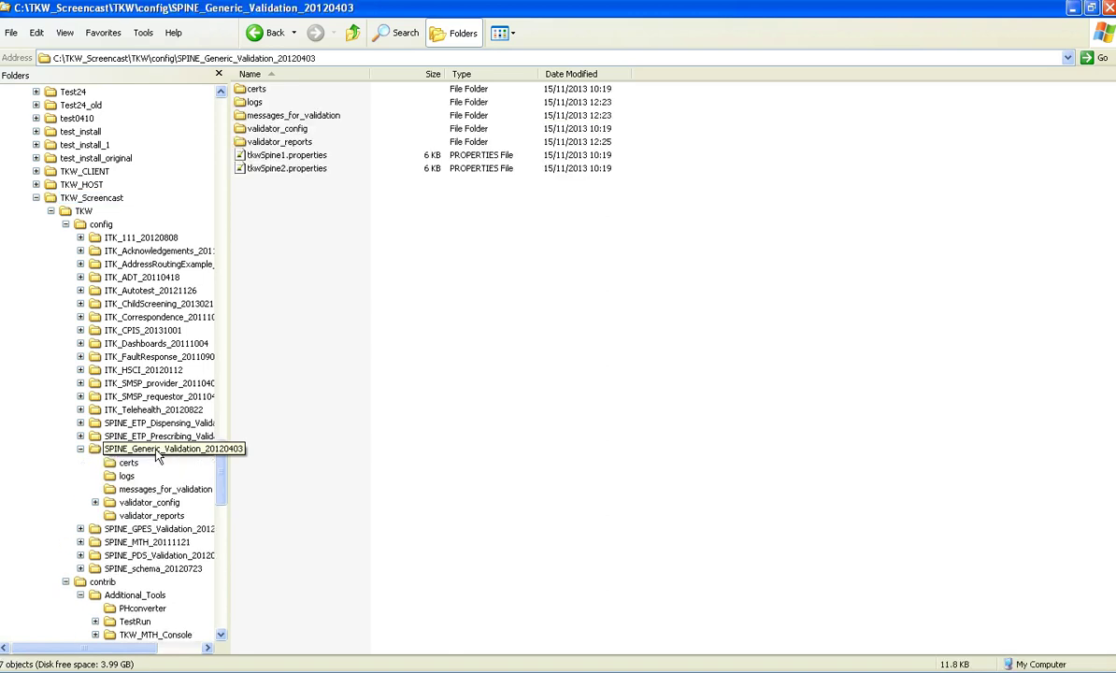
pyautogui.doubleClick(278, 141)
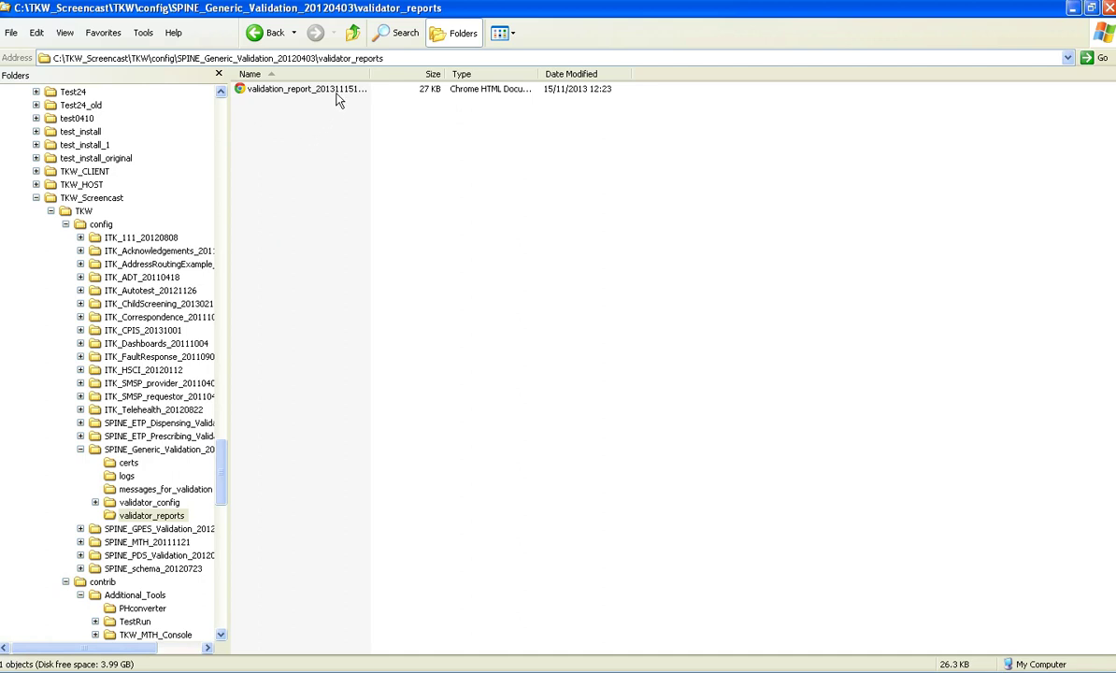
pyautogui.moveTo(373, 78); pyautogui.dragTo(460, 122)
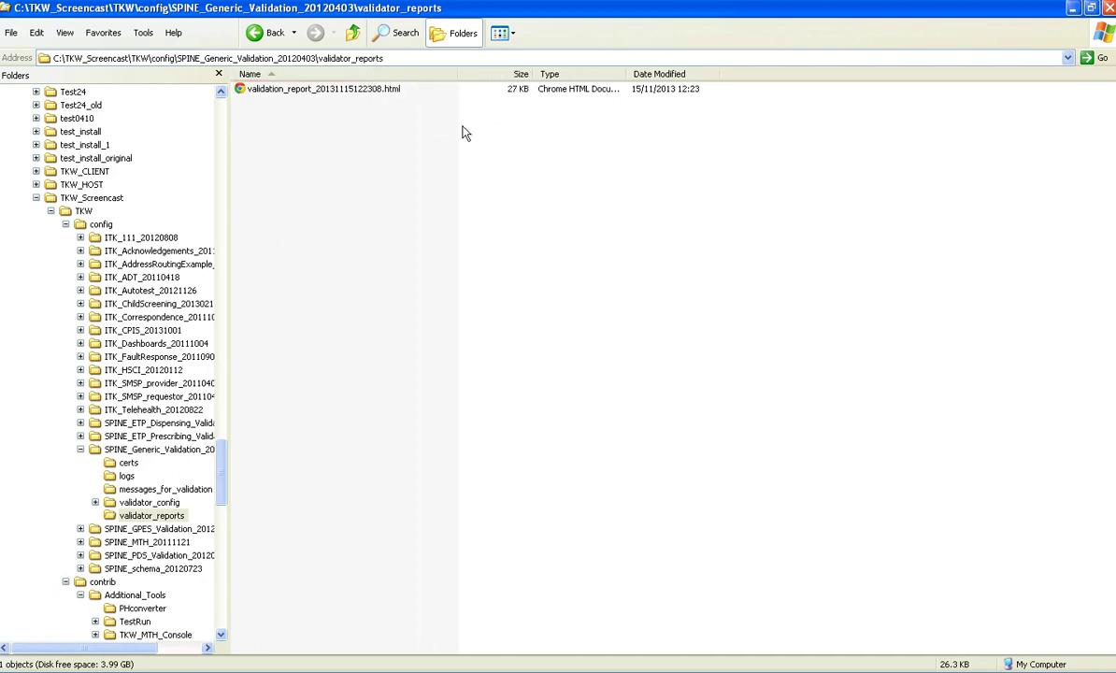
# - Open validation_report_20131115122308.html from the generic validator_reports folder in Chrome, review its results, and return to Windows Explorer
pyautogui.doubleClick(345, 91)
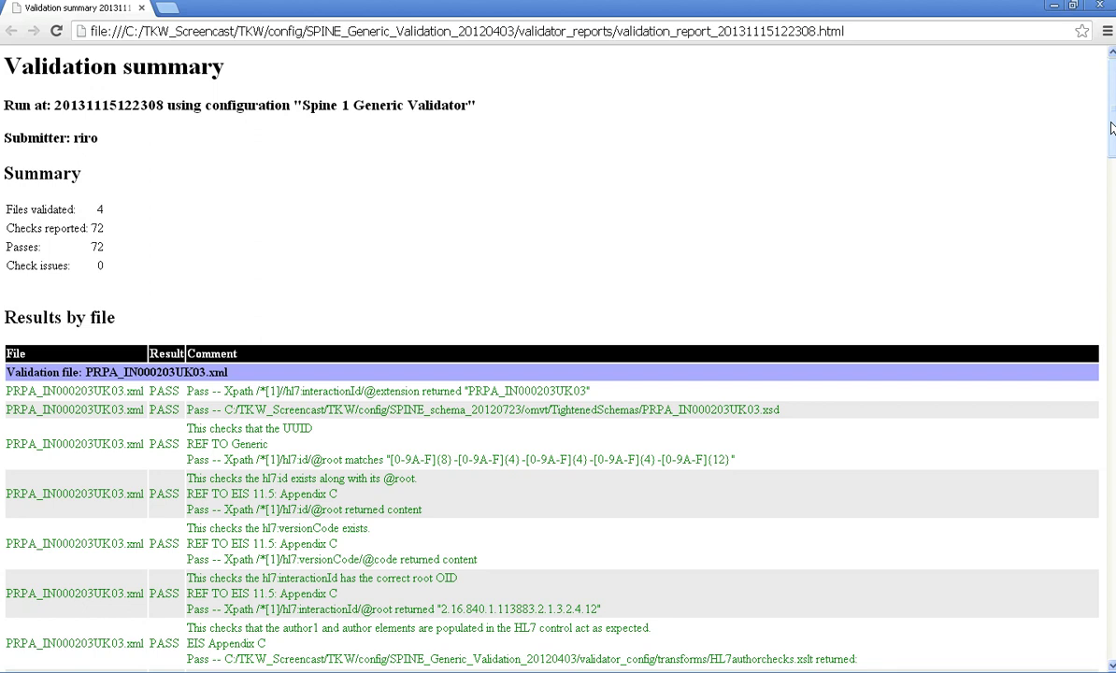
pyautogui.moveTo(1111, 127)
pyautogui.mouseDown()
pyautogui.moveTo(1111, 219)
pyautogui.moveTo(1094, 113)
pyautogui.mouseUp()
pyautogui.hotkey('alt', 'Tab')
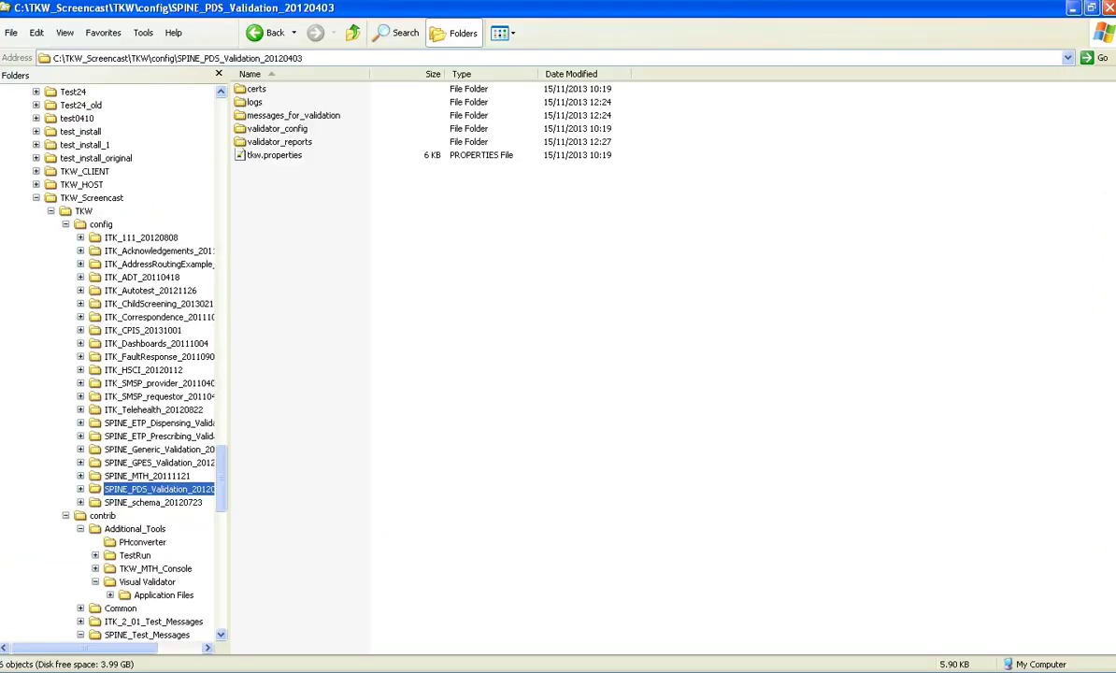
# - Open the validation report saved in TKW\config\SPINE_PDS_Validation_20120403\validator_reports and review its results by file
pyautogui.click(101, 225)
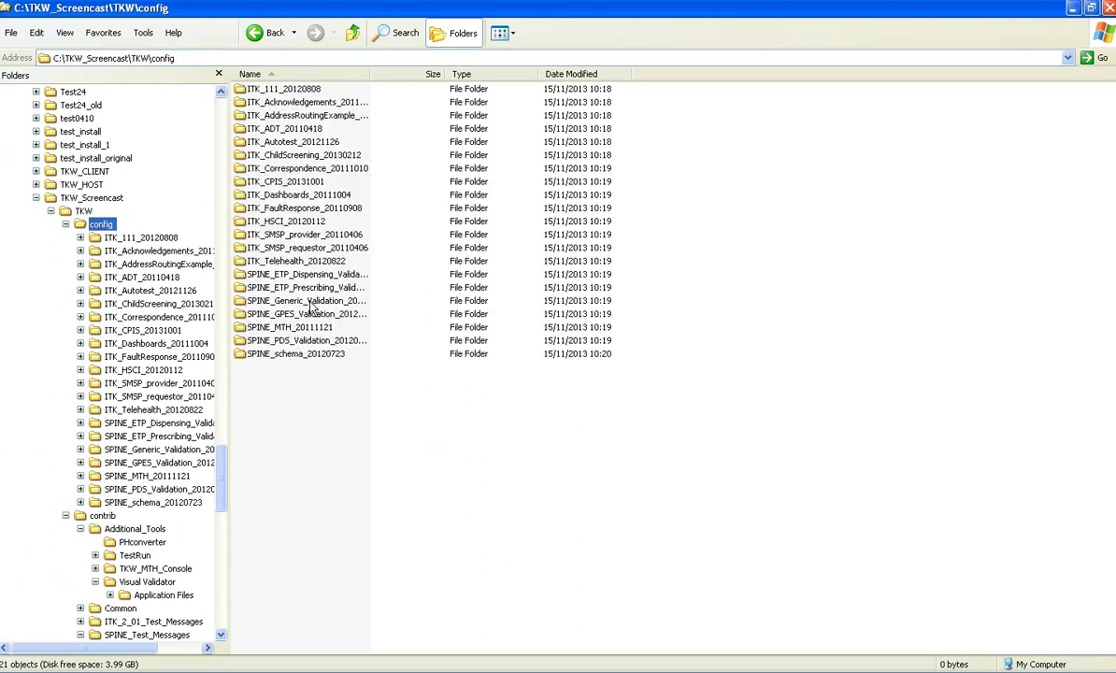
pyautogui.doubleClick(302, 342)
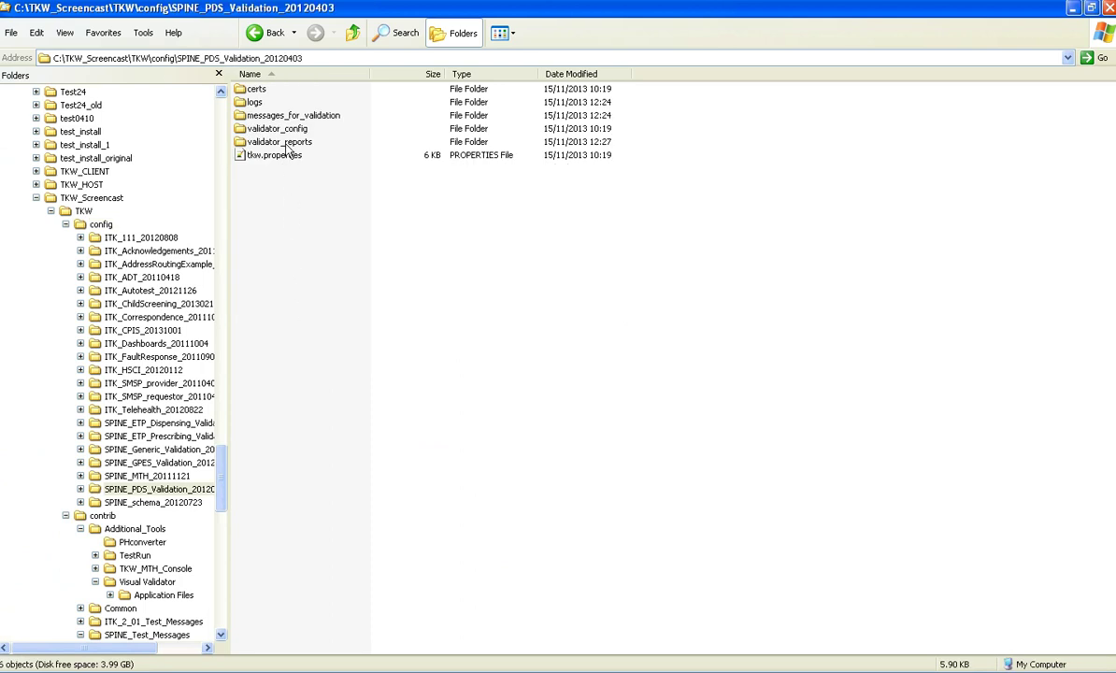
pyautogui.doubleClick(286, 147)
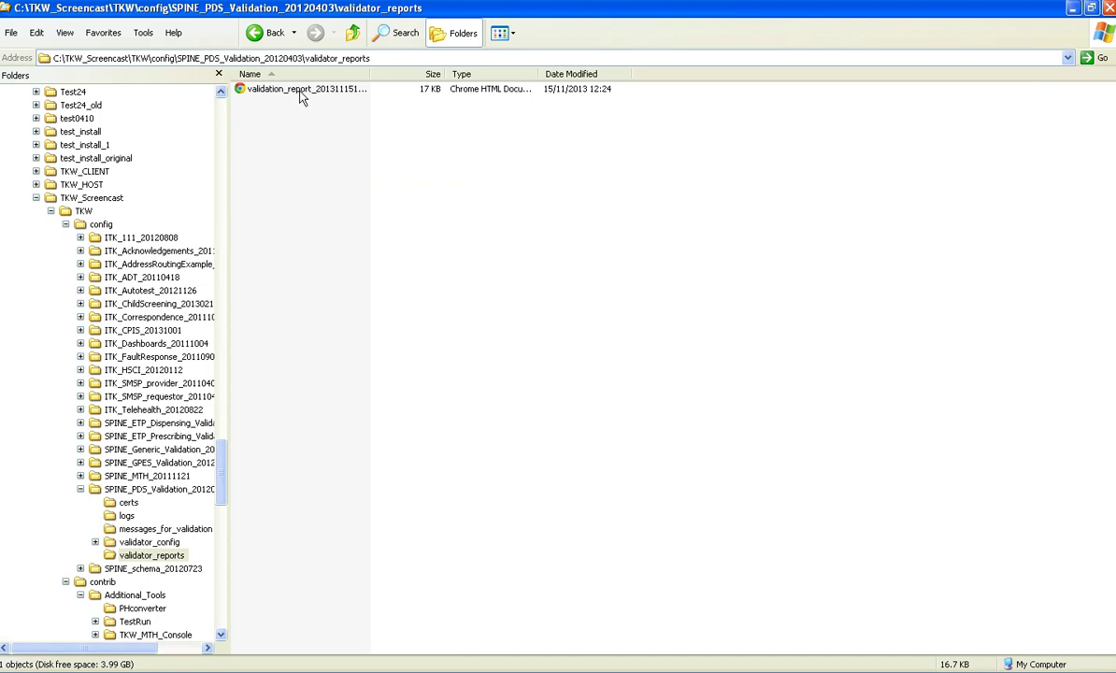
pyautogui.doubleClick(300, 91)
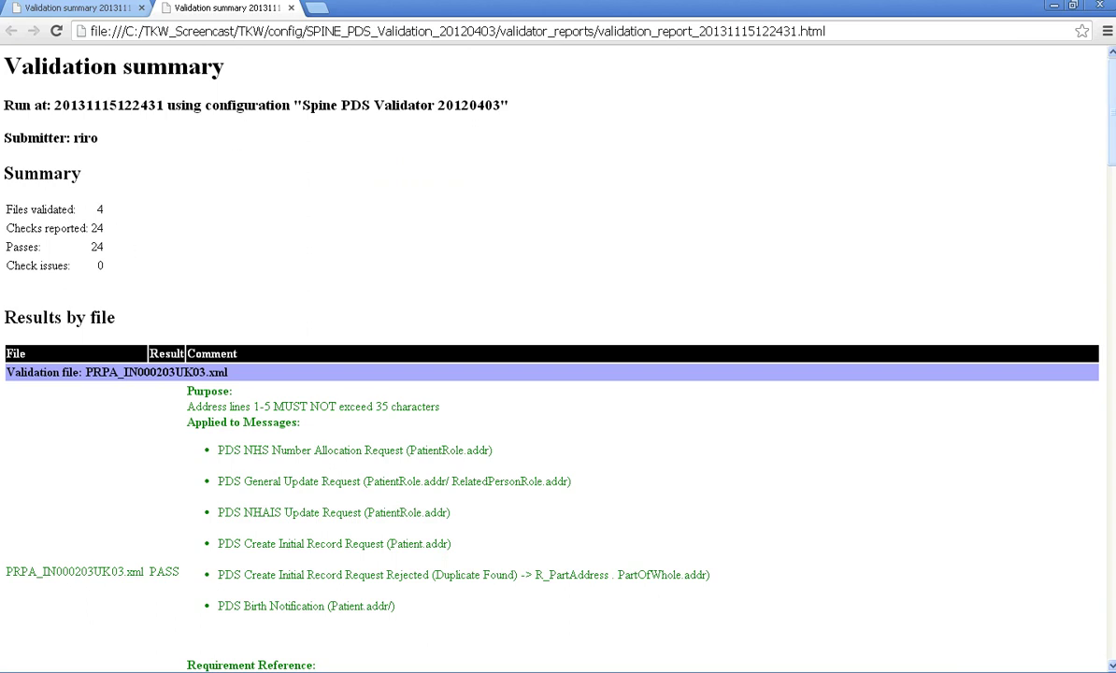
pyautogui.moveTo(1111, 113)
pyautogui.mouseDown()
pyautogui.moveTo(1111, 445)
pyautogui.moveTo(1108, 94)
pyautogui.mouseUp()
# - Switch back to Windows Explorer and open the Visual Validator folder under TKW\contrib\Additional_Tools
pyautogui.hotkey('alt', 'Tab')
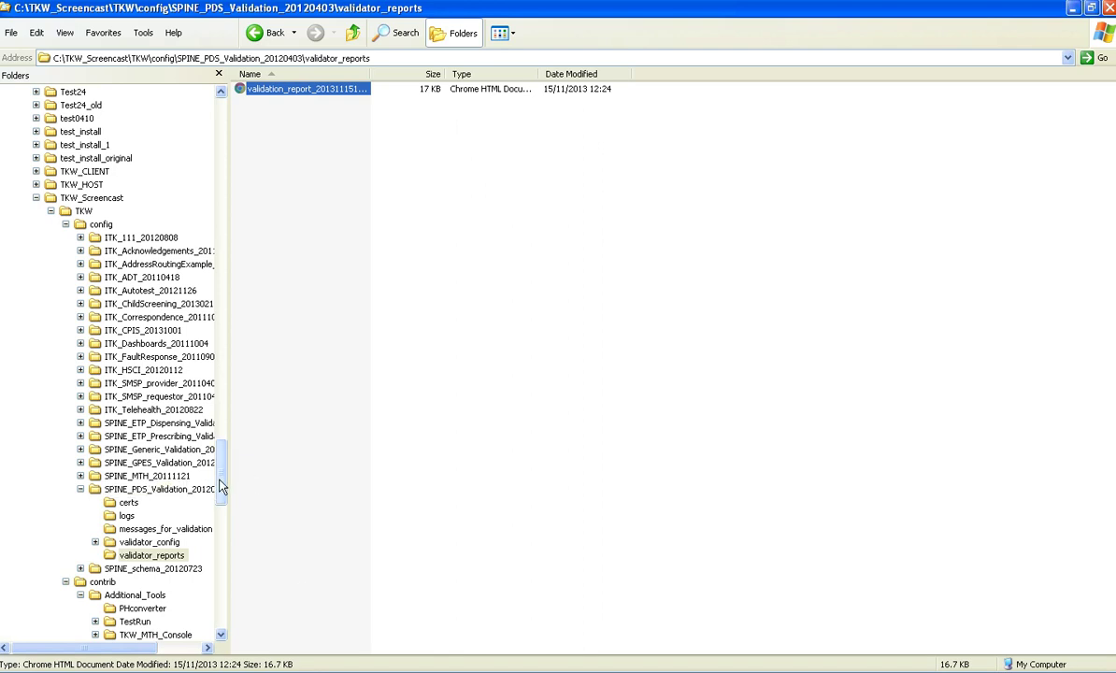
pyautogui.scroll(-5, 222, 486)
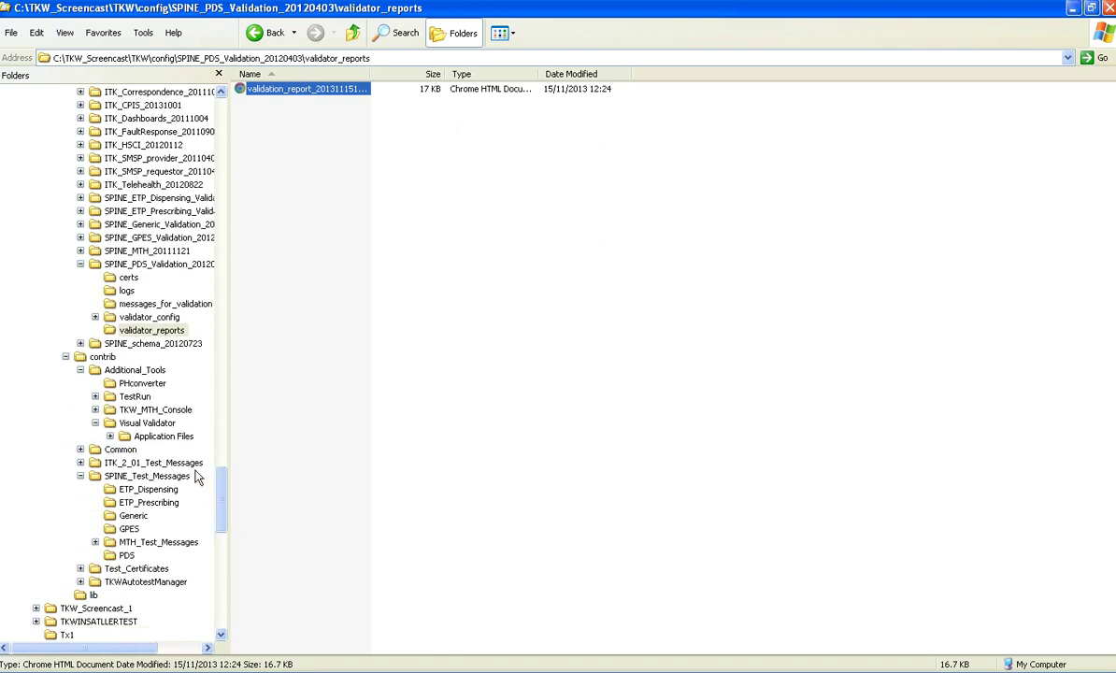
pyautogui.click(169, 426)
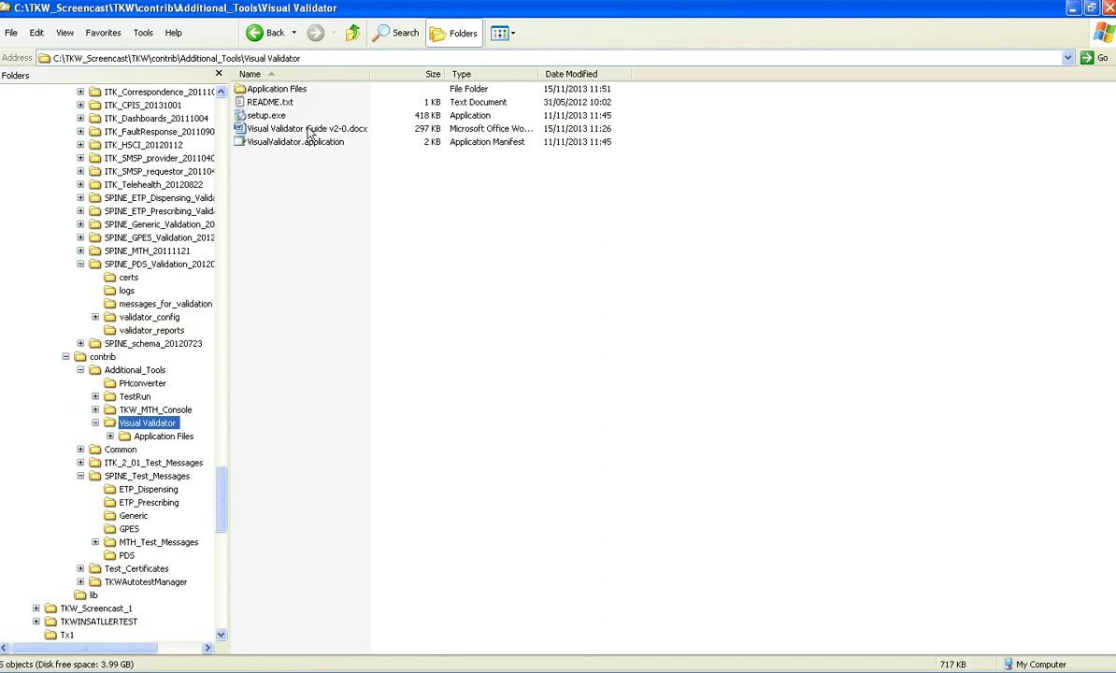